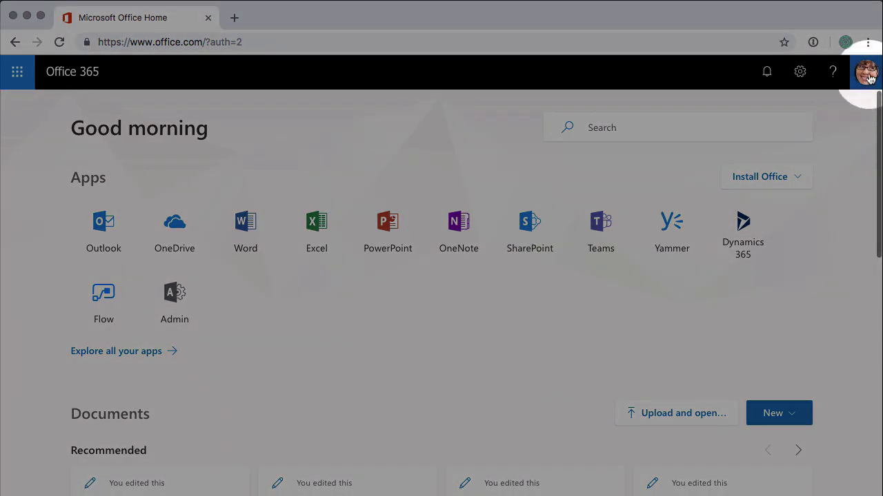
Bring up the My accounts panel from the profile picture at the top right
{"action": "left_click", "coordinate": [866, 72]}
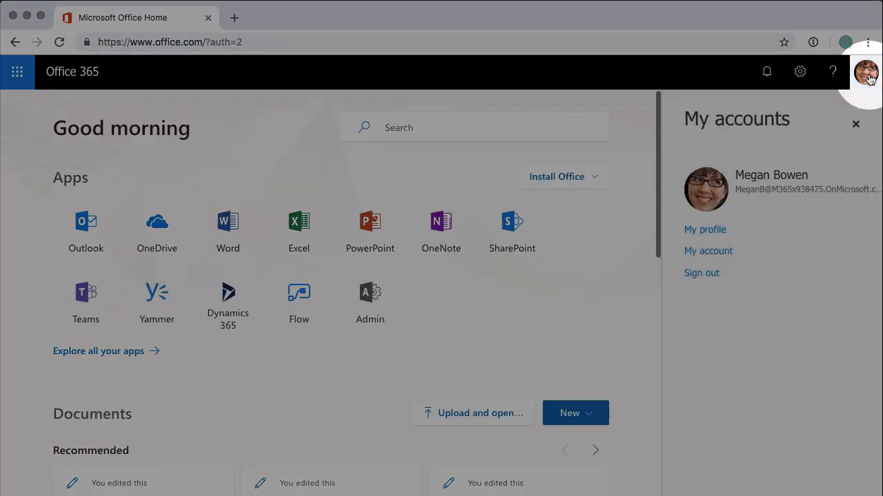
Go to My profile and browse its About me, projects, skills and documents
{"action": "left_click", "coordinate": [705, 230]}
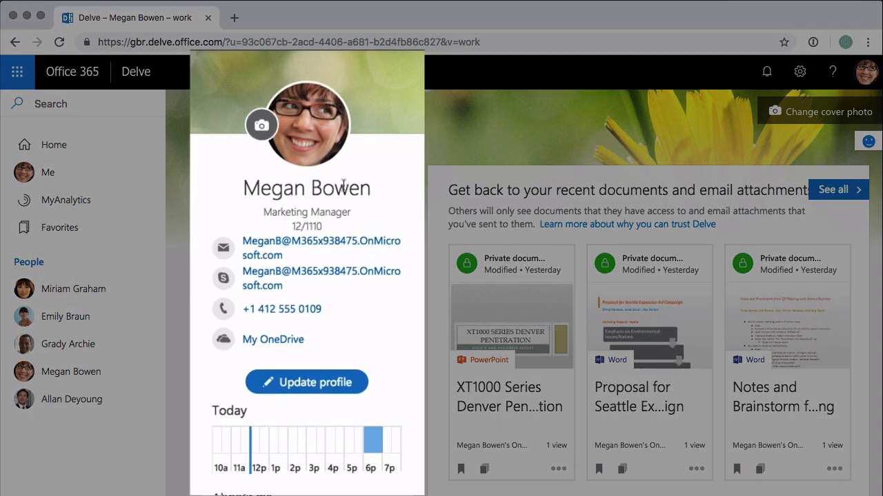
{"action": "scroll", "coordinate": [406, 349], "scroll_direction": "down", "scroll_amount": 2}
{"action": "scroll", "coordinate": [406, 350], "scroll_direction": "down", "scroll_amount": 4}
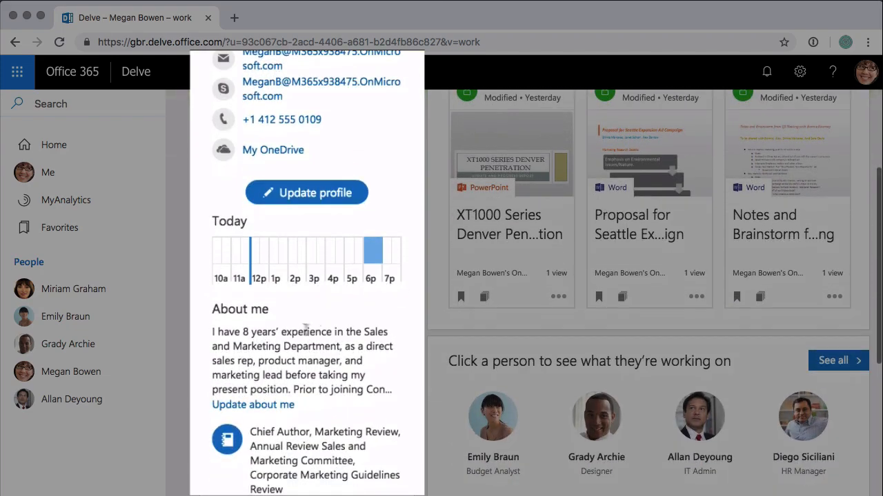
{"action": "scroll", "coordinate": [300, 327], "scroll_direction": "down", "scroll_amount": 5}
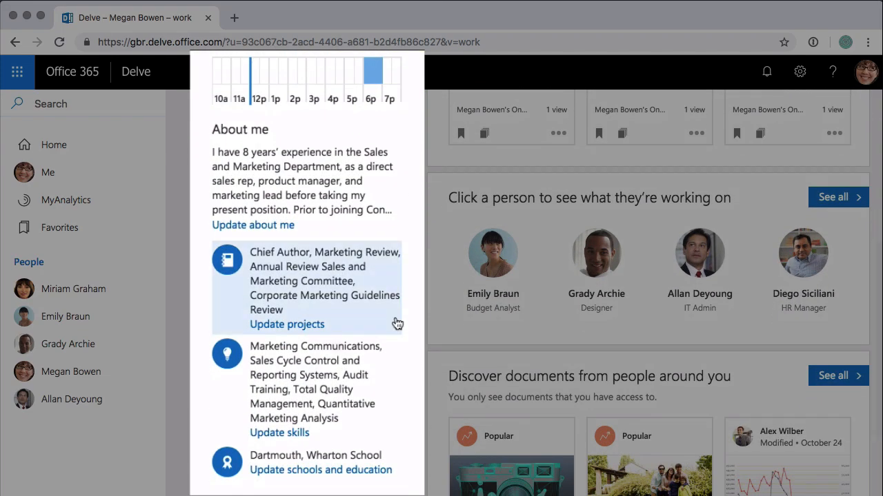
{"action": "scroll", "coordinate": [398, 323], "scroll_direction": "up", "scroll_amount": 5}
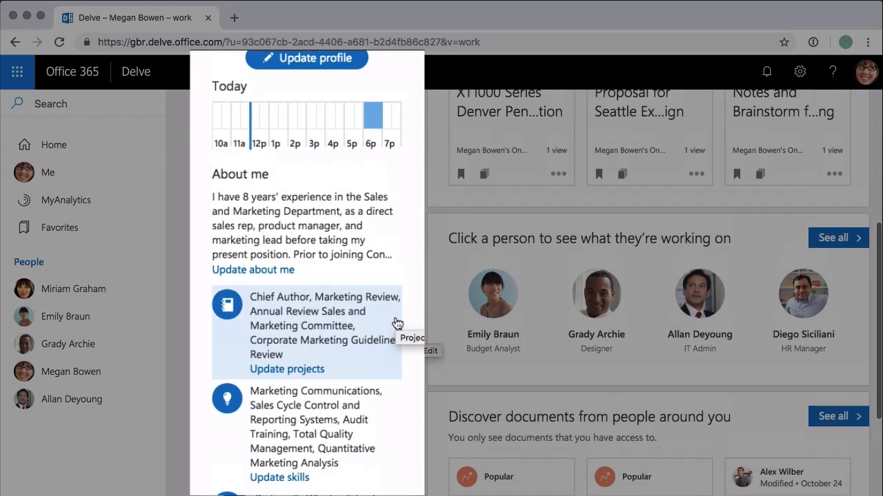
{"action": "scroll", "coordinate": [397, 323], "scroll_direction": "up", "scroll_amount": 5}
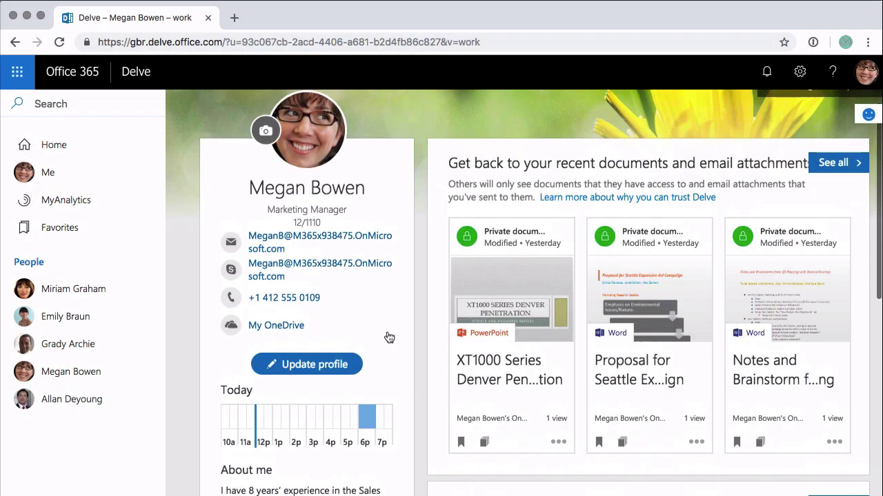
{"action": "scroll", "coordinate": [389, 337], "scroll_direction": "up", "scroll_amount": 1}
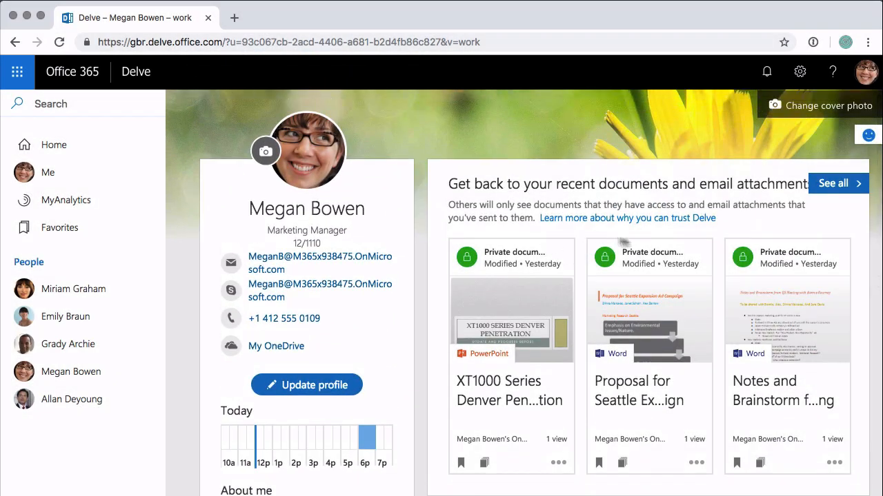
{"action": "scroll", "coordinate": [704, 248], "scroll_direction": "down", "scroll_amount": 5}
{"action": "scroll", "coordinate": [703, 248], "scroll_direction": "down", "scroll_amount": 2}
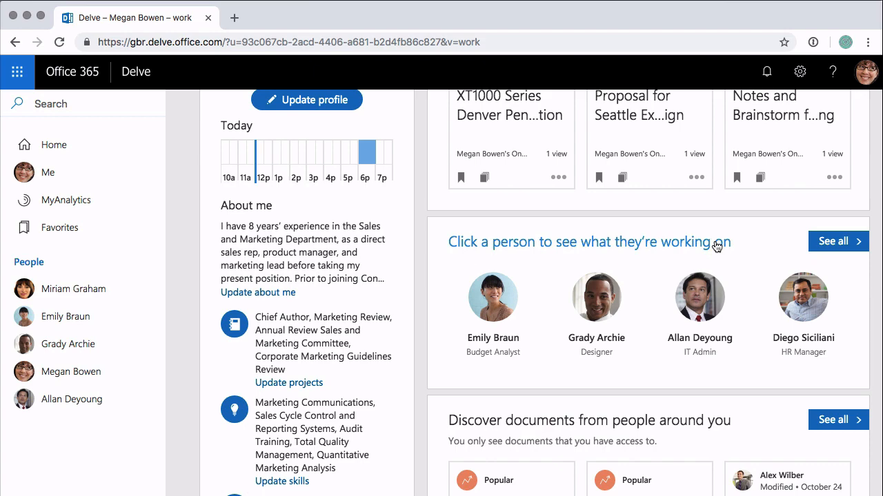
{"action": "scroll", "coordinate": [399, 227], "scroll_direction": "up", "scroll_amount": 5}
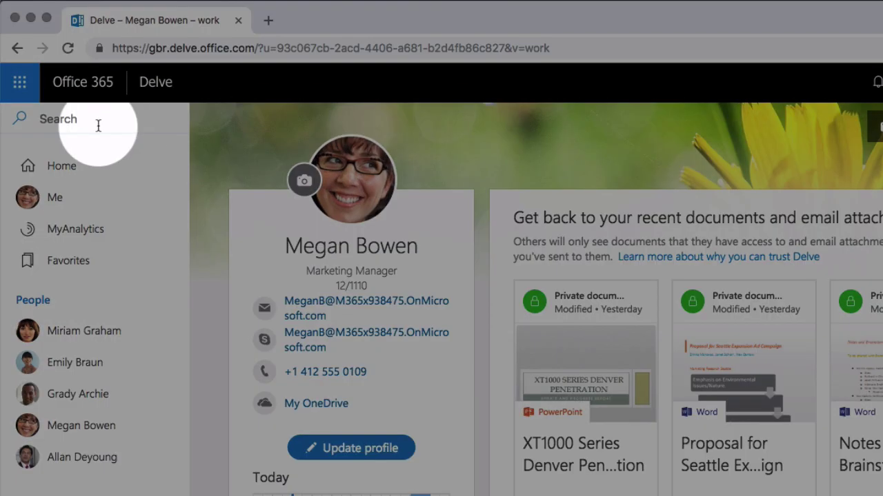
{"action": "left_click", "coordinate": [97, 119]}
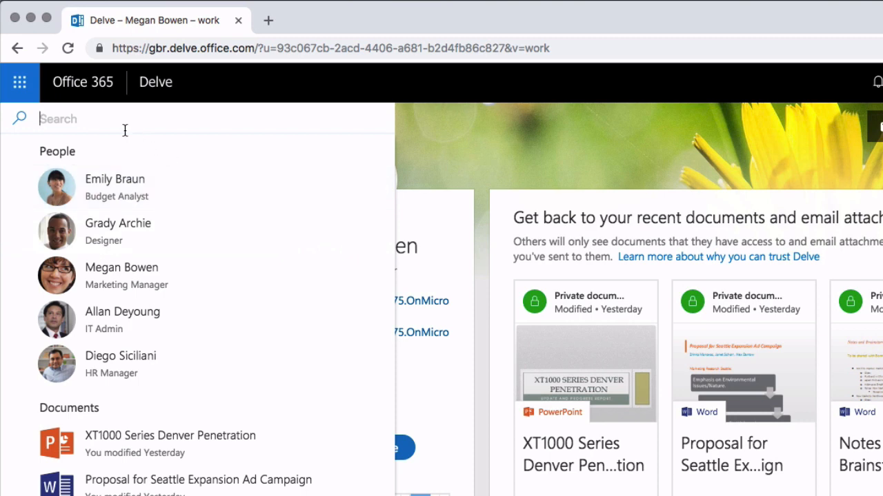
{"action": "type", "text": "al"}
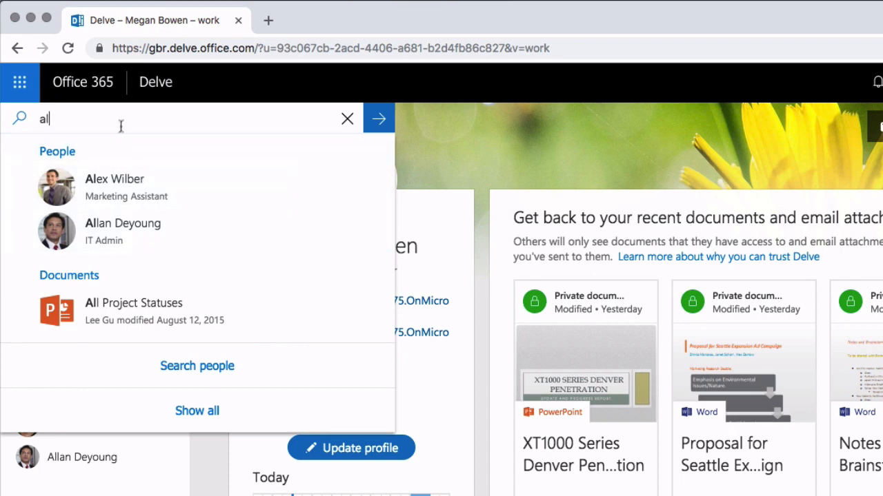
{"action": "type", "text": "ex"}
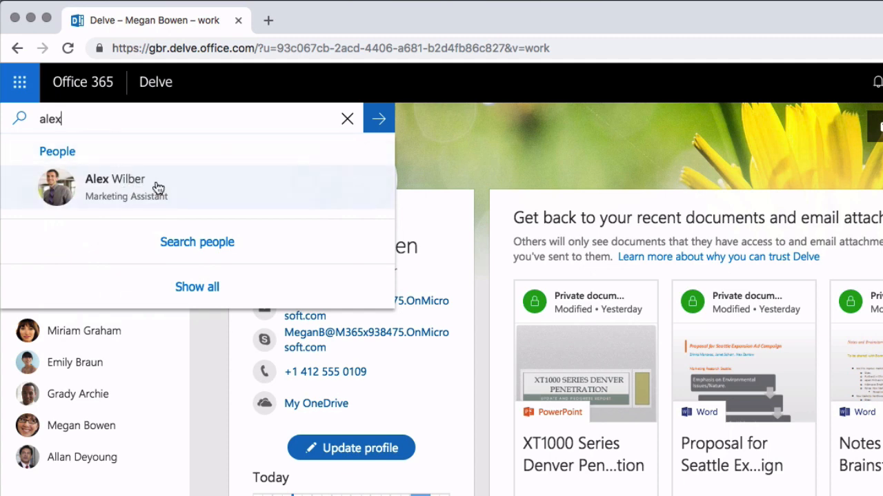
{"action": "left_click", "coordinate": [193, 199]}
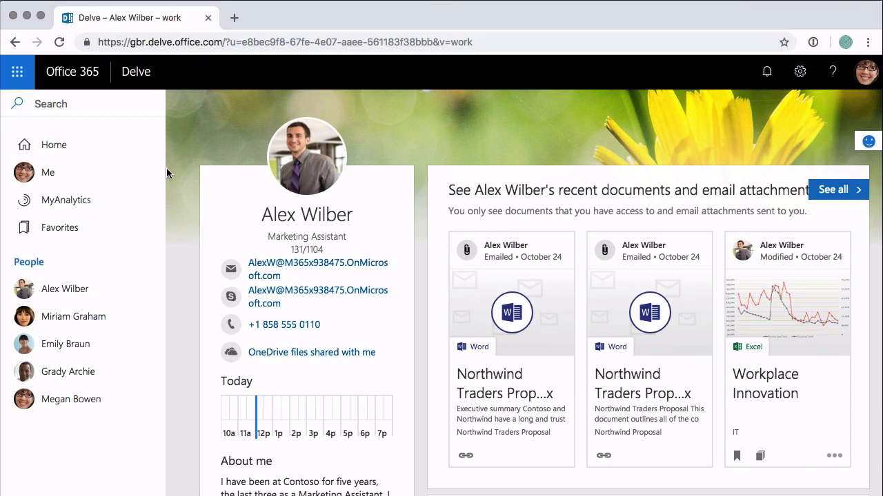
{"action": "scroll", "coordinate": [188, 267], "scroll_direction": "down", "scroll_amount": 2}
{"action": "scroll", "coordinate": [188, 267], "scroll_direction": "down", "scroll_amount": 5}
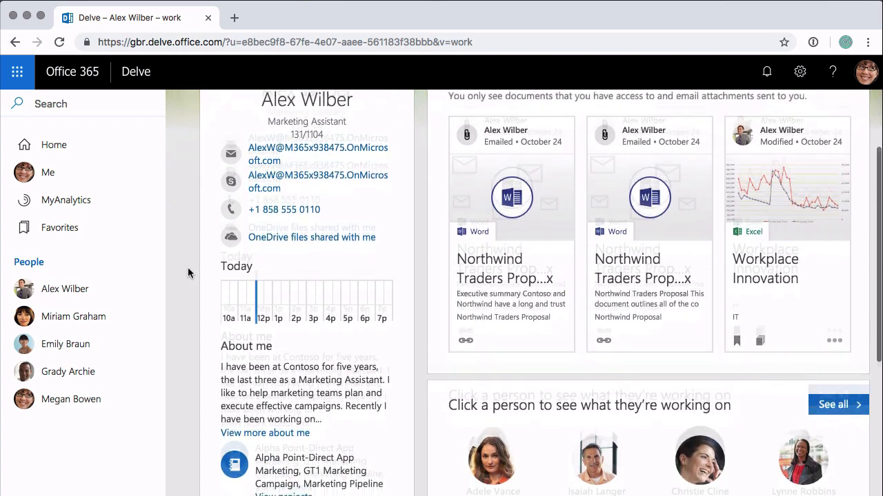
{"action": "scroll", "coordinate": [188, 267], "scroll_direction": "up", "scroll_amount": 5}
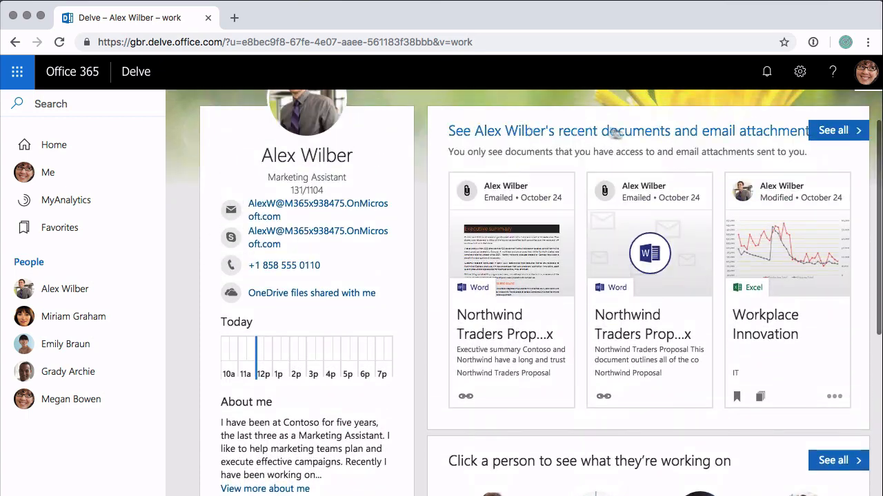
{"action": "scroll", "coordinate": [712, 247], "scroll_direction": "down", "scroll_amount": 5}
{"action": "scroll", "coordinate": [711, 247], "scroll_direction": "down", "scroll_amount": 5}
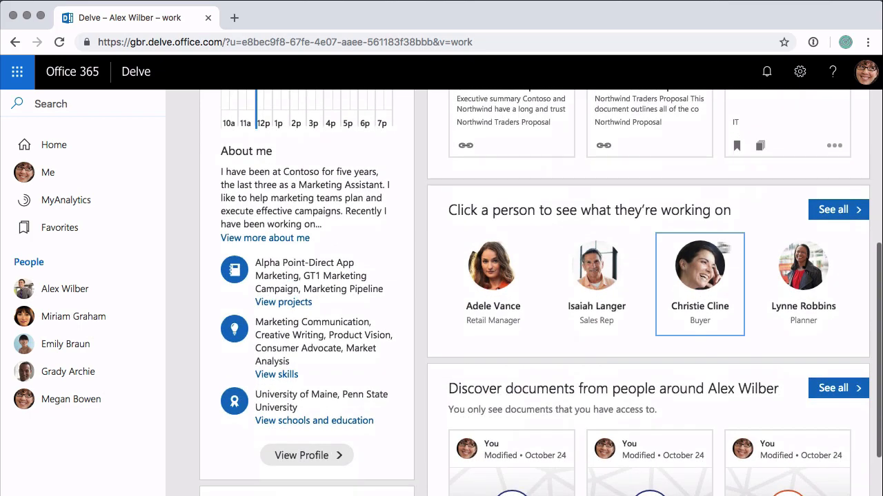
{"action": "scroll", "coordinate": [707, 343], "scroll_direction": "down", "scroll_amount": 5}
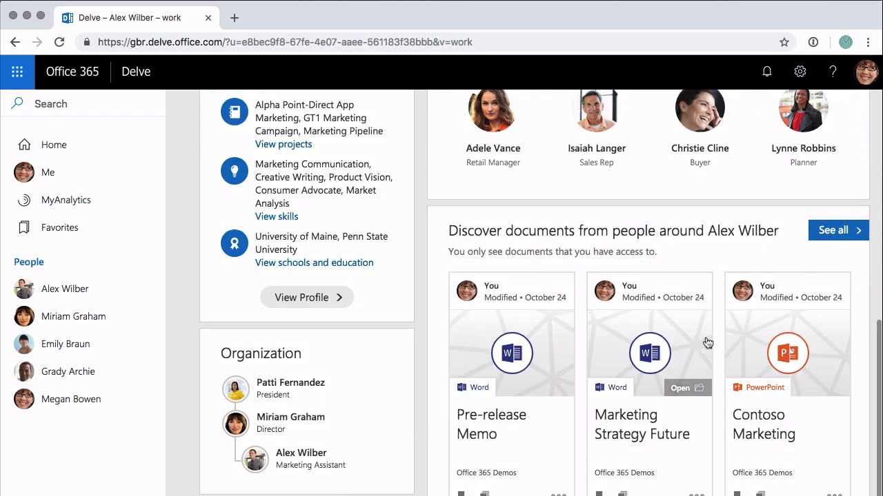
{"action": "scroll", "coordinate": [707, 343], "scroll_direction": "up", "scroll_amount": 10}
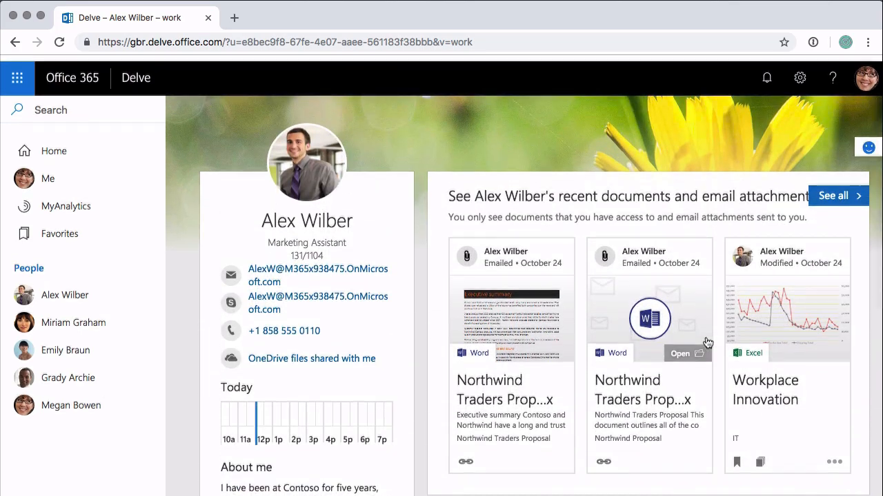
{"action": "scroll", "coordinate": [287, 335], "scroll_direction": "down", "scroll_amount": 5}
{"action": "scroll", "coordinate": [288, 331], "scroll_direction": "down", "scroll_amount": 5}
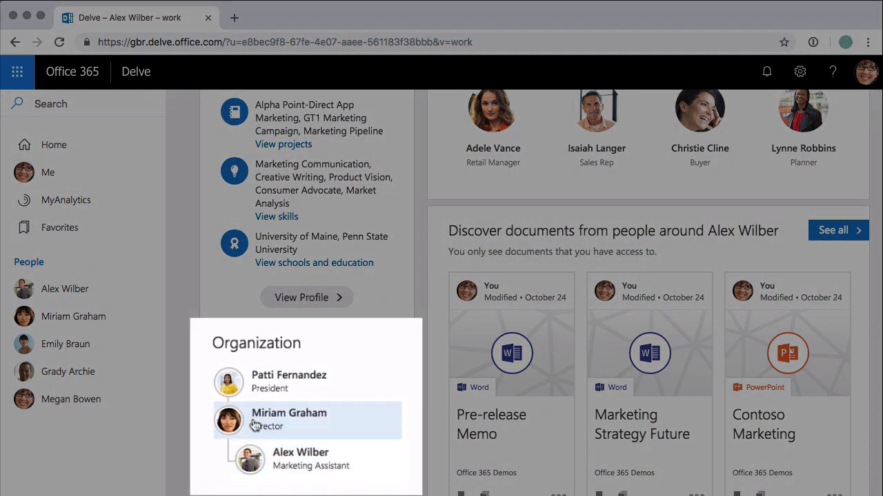
{"action": "left_click", "coordinate": [298, 422]}
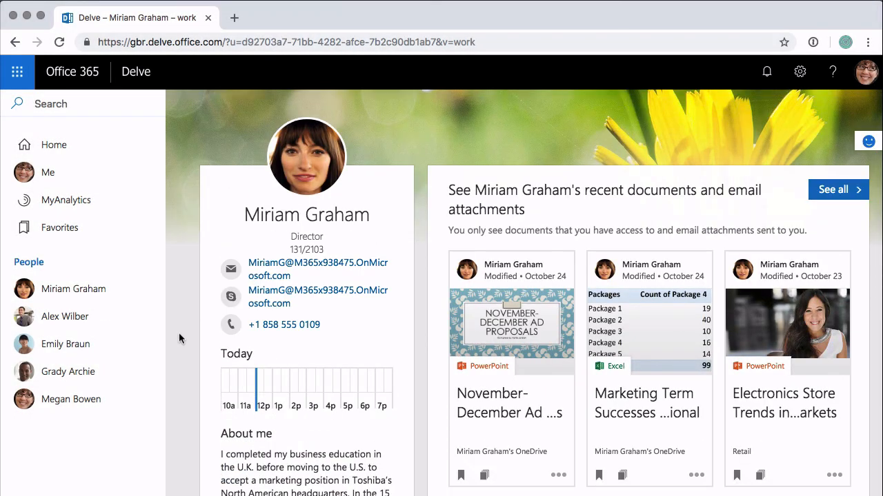
{"action": "scroll", "coordinate": [217, 345], "scroll_direction": "down", "scroll_amount": 3}
{"action": "scroll", "coordinate": [217, 345], "scroll_direction": "down", "scroll_amount": 2}
{"action": "scroll", "coordinate": [218, 351], "scroll_direction": "down", "scroll_amount": 1}
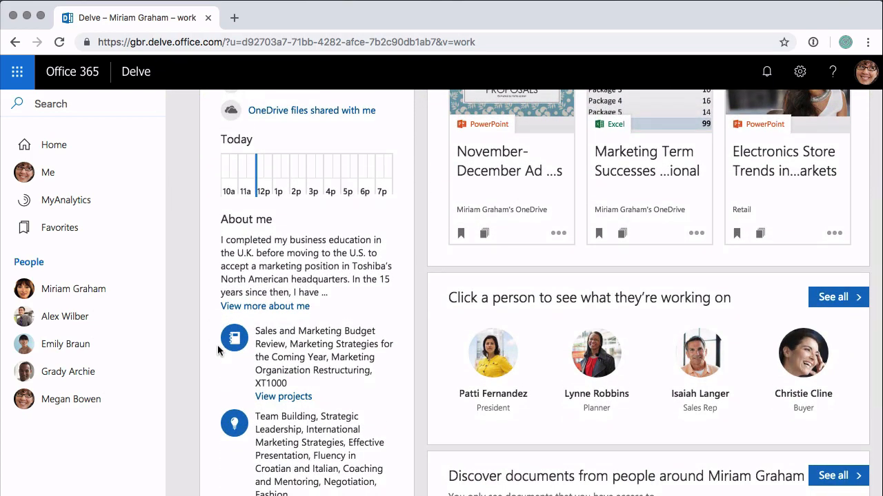
{"action": "scroll", "coordinate": [217, 350], "scroll_direction": "down", "scroll_amount": 3}
{"action": "scroll", "coordinate": [218, 350], "scroll_direction": "down", "scroll_amount": 3}
{"action": "scroll", "coordinate": [217, 350], "scroll_direction": "down", "scroll_amount": 2}
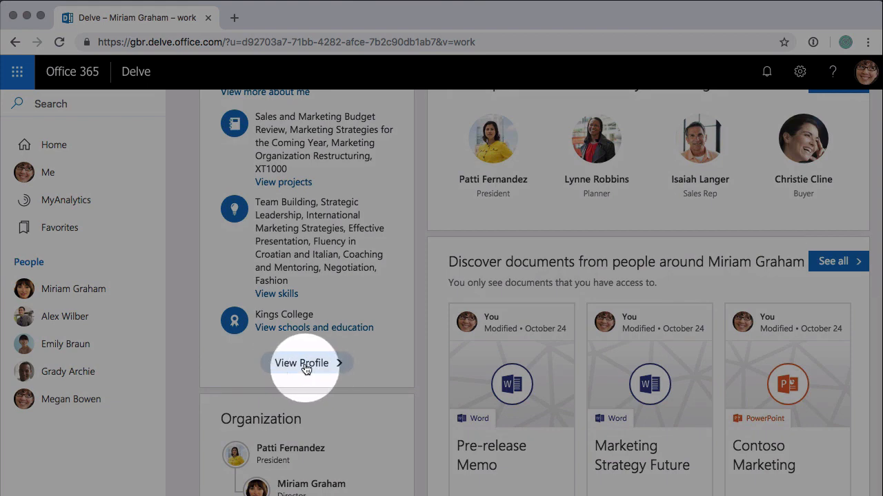
View Miriam Graham's full profile: Projects, Skills and expertise, Schools and education, Interests and hobbies
{"action": "left_click", "coordinate": [308, 364]}
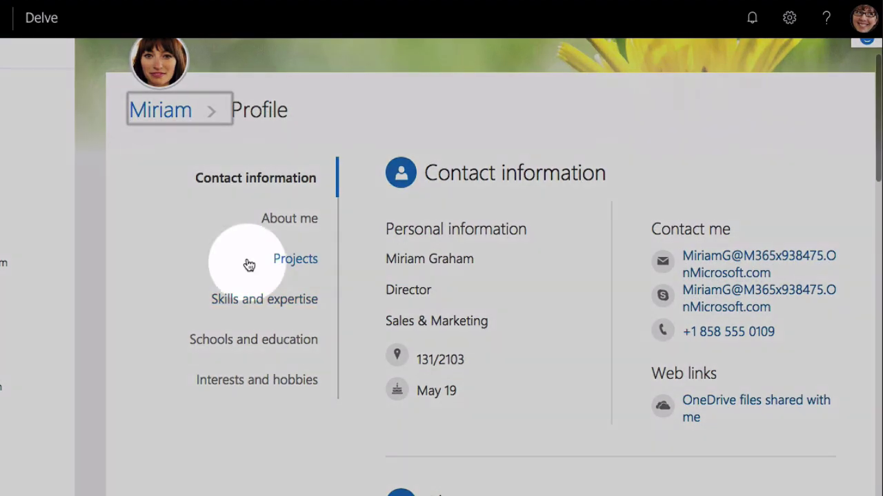
{"action": "left_click", "coordinate": [295, 318]}
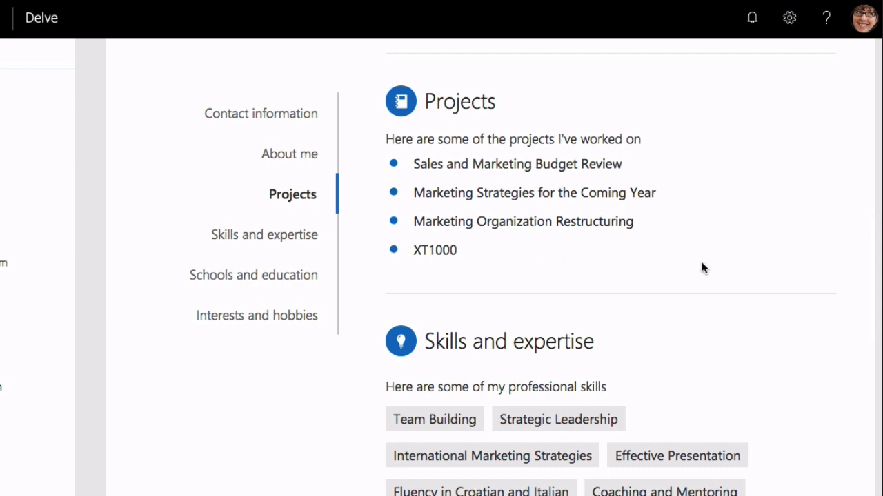
{"action": "left_click", "coordinate": [270, 236]}
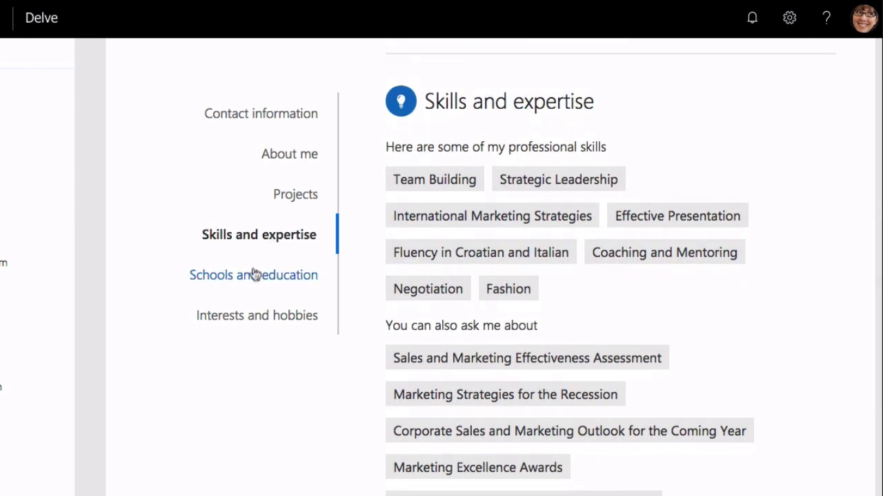
{"action": "left_click", "coordinate": [253, 279]}
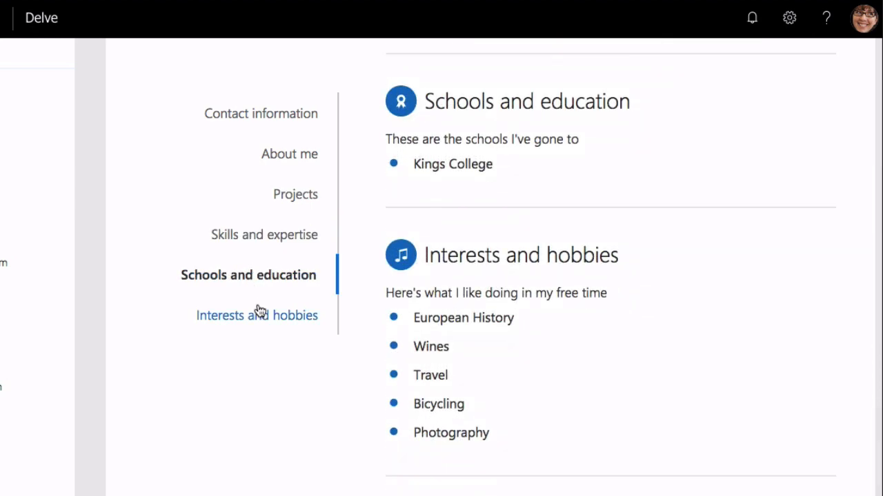
{"action": "left_click", "coordinate": [260, 314]}
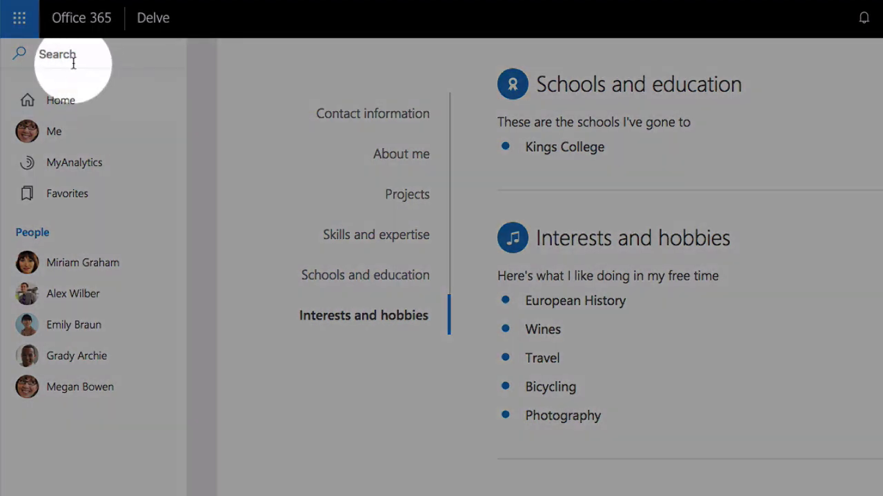
{"action": "left_click", "coordinate": [69, 56]}
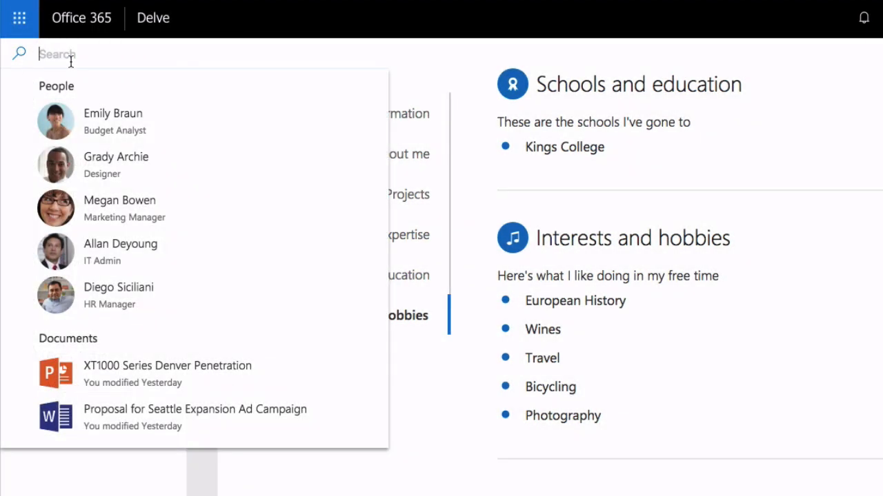
{"action": "type", "text": "wines"}
{"action": "key", "text": "Return"}
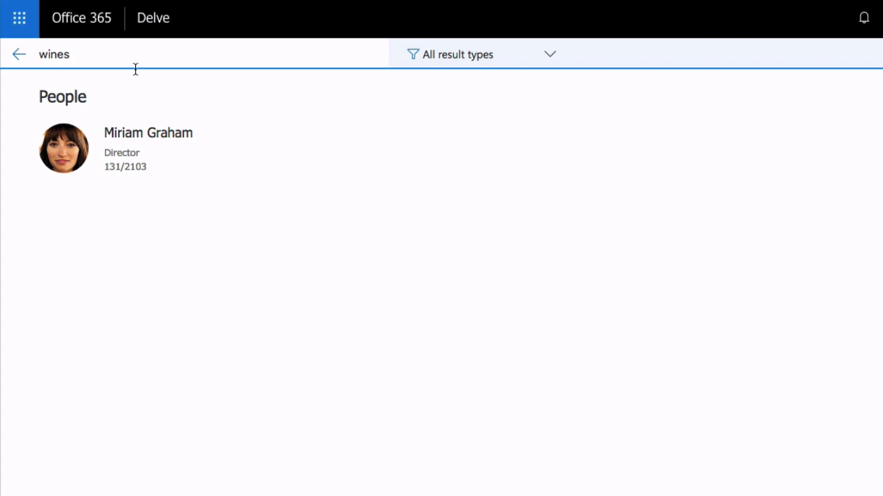
{"action": "left_click", "coordinate": [132, 151]}
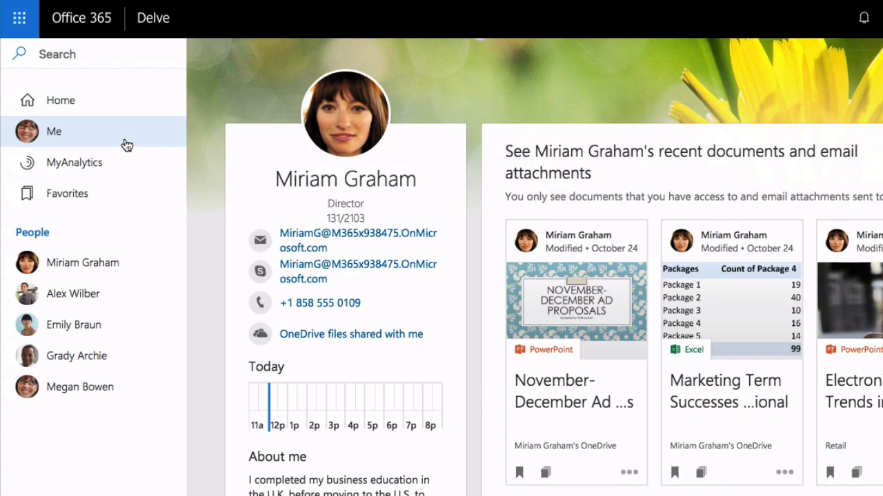